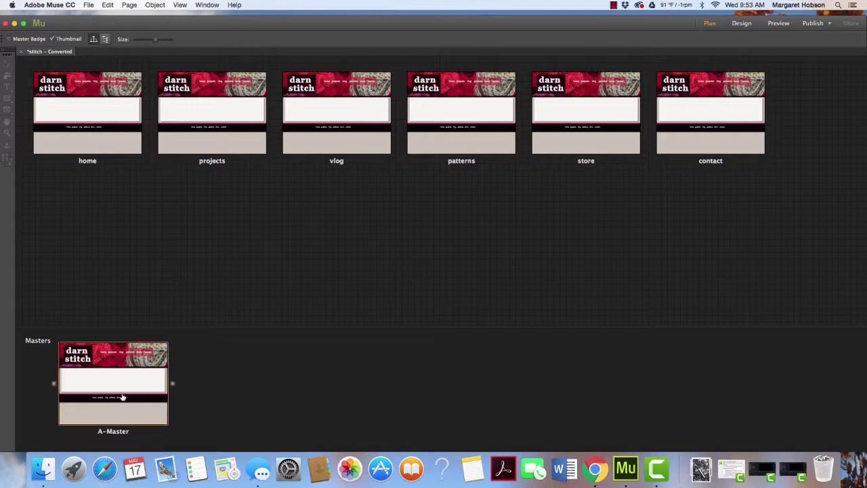
# - Open the A-Master page to view it, return to the site plan, and open the home page for editing
pyautogui.doubleClick(119, 383)
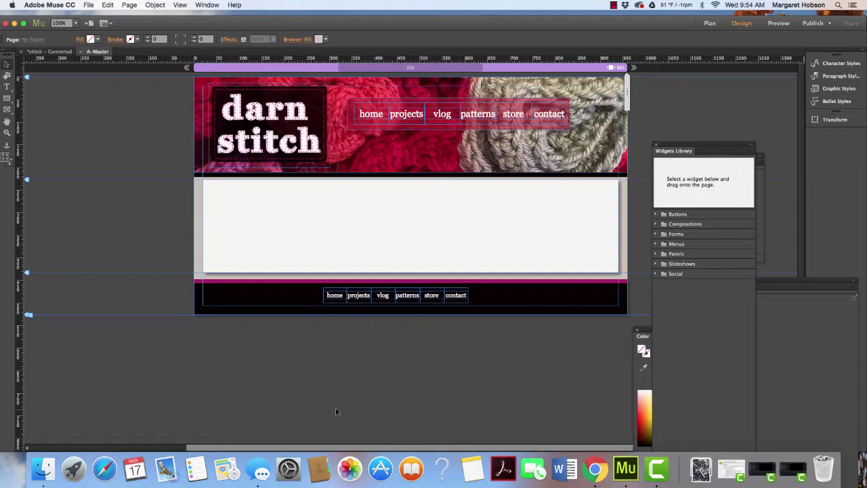
pyautogui.click(709, 24)
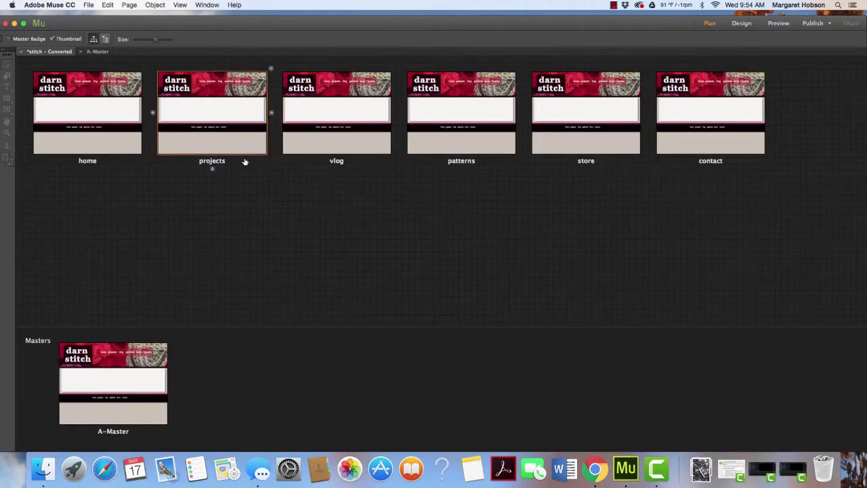
pyautogui.doubleClick(90, 114)
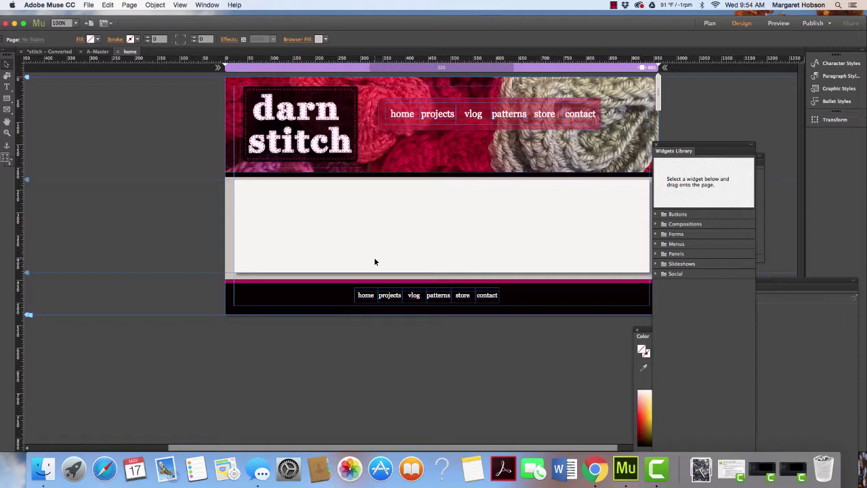
# - Add a "Welcome to Darn Stitch!" text frame, shorten it to about 29 px high, and move it to the upper middle of the content area
pyautogui.click(7, 87)
pyautogui.click(12, 99)
pyautogui.moveTo(253, 186); pyautogui.dragTo(336, 261)
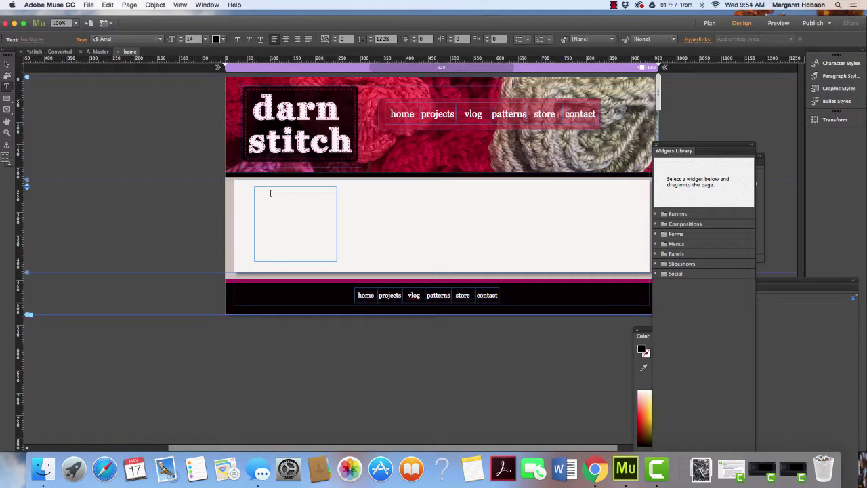
pyautogui.write('Welcome to dDarn Stitch!')
pyautogui.click(6, 64)
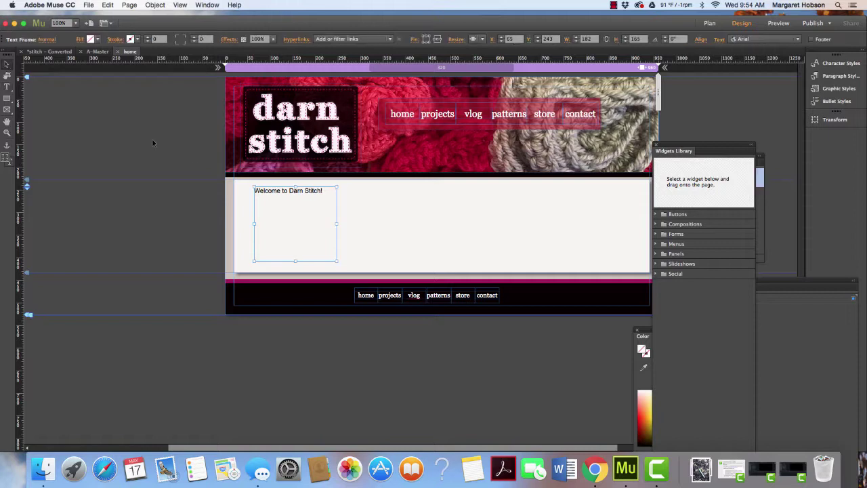
pyautogui.moveTo(296, 260); pyautogui.dragTo(417, 194)
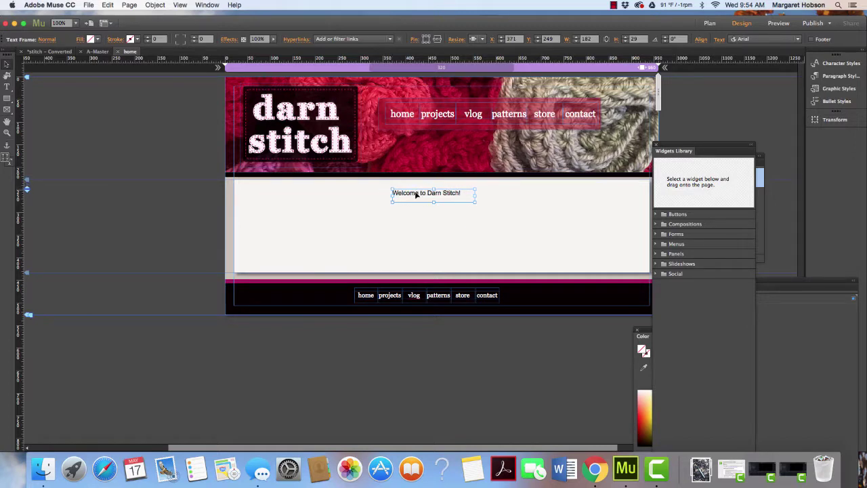
# - Format the "Welcome to Darn Stitch!" heading text in Georgia at size 24
pyautogui.press('t')
pyautogui.tripleClick(415, 193)
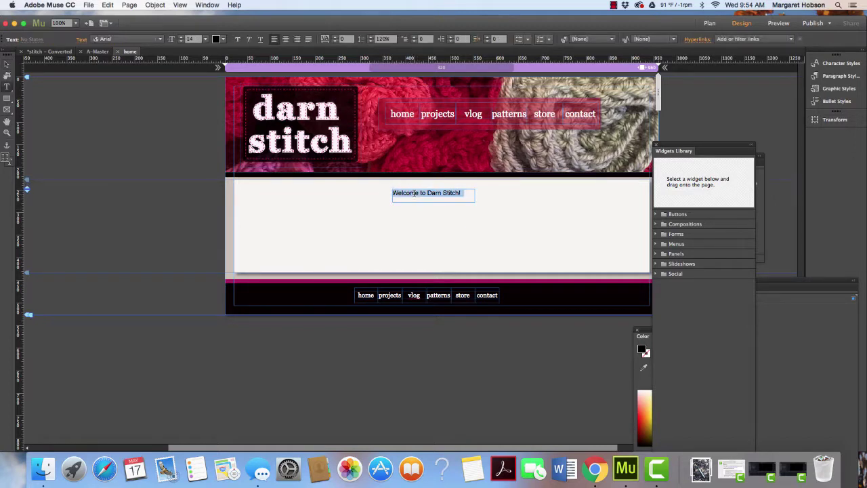
pyautogui.click(205, 39)
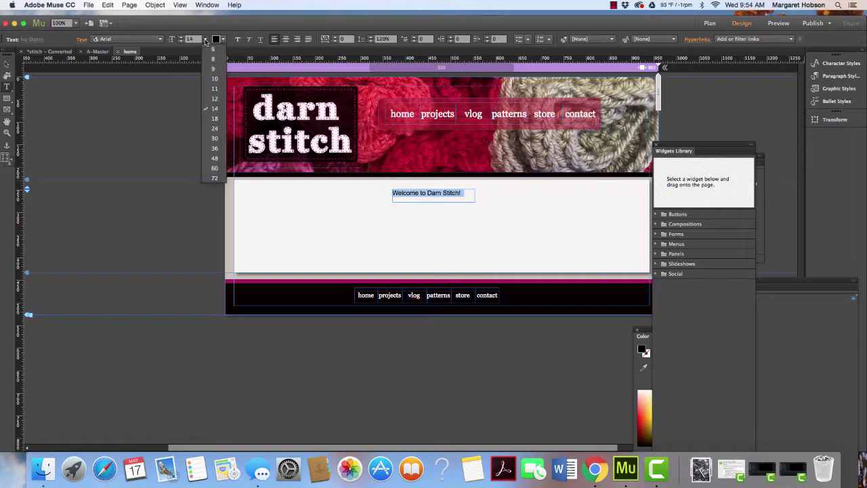
pyautogui.click(215, 128)
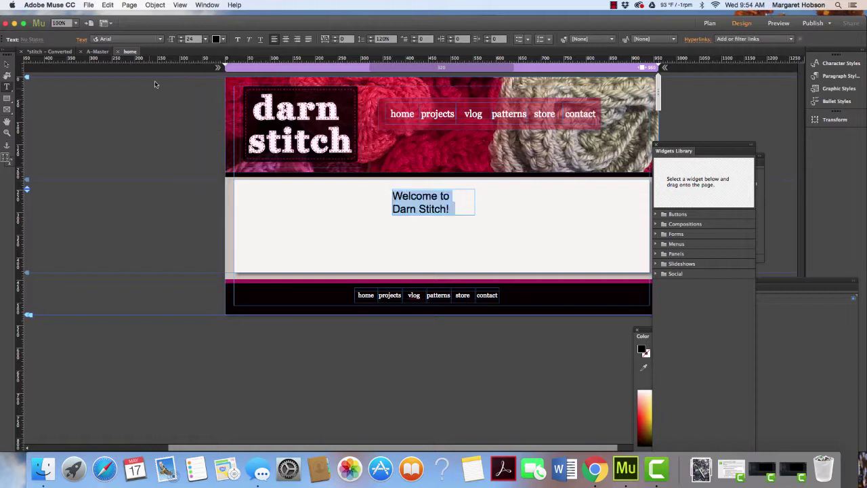
pyautogui.click(161, 39)
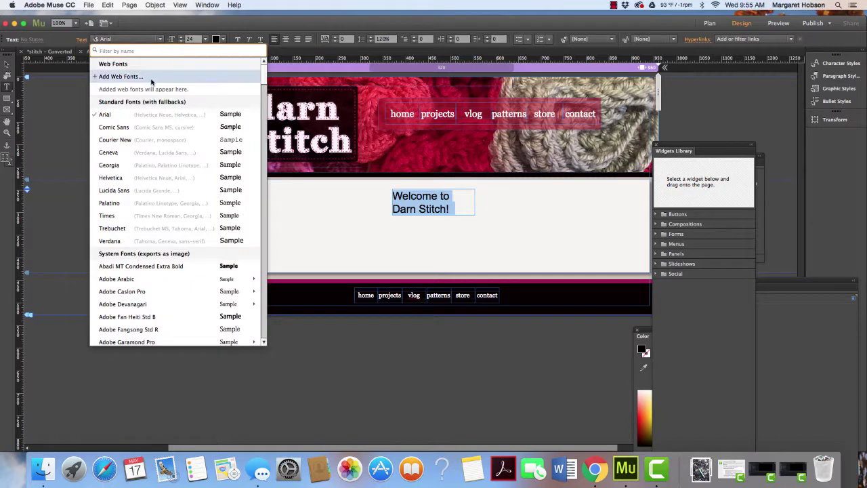
pyautogui.click(128, 167)
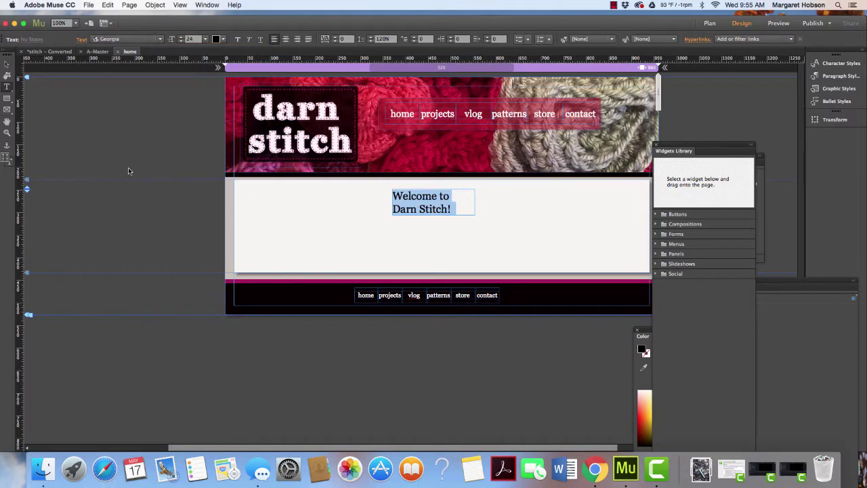
# - Widen the heading's text frame to about 276 px to fit one line and shift it to about X 350
pyautogui.click(6, 65)
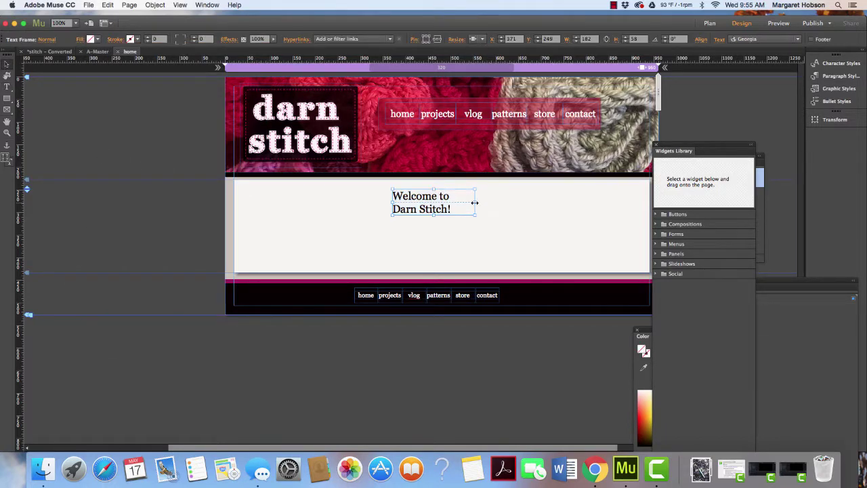
pyautogui.moveTo(474, 202); pyautogui.dragTo(519, 202)
pyautogui.moveTo(454, 196); pyautogui.dragTo(445, 197)
pyautogui.click(421, 211)
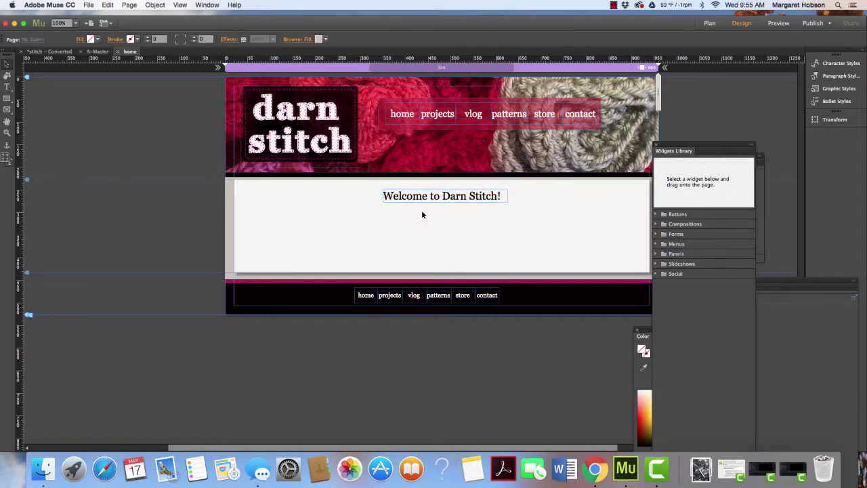
pyautogui.click(418, 199)
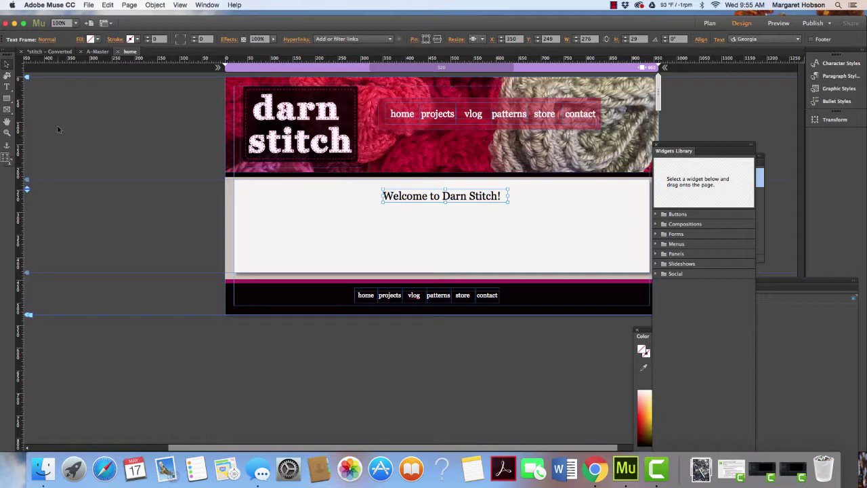
# - Draw a rectangle about 305 by 50 px around the heading and fill it with purple #8976AC sampled from the header photo
pyautogui.click(8, 103)
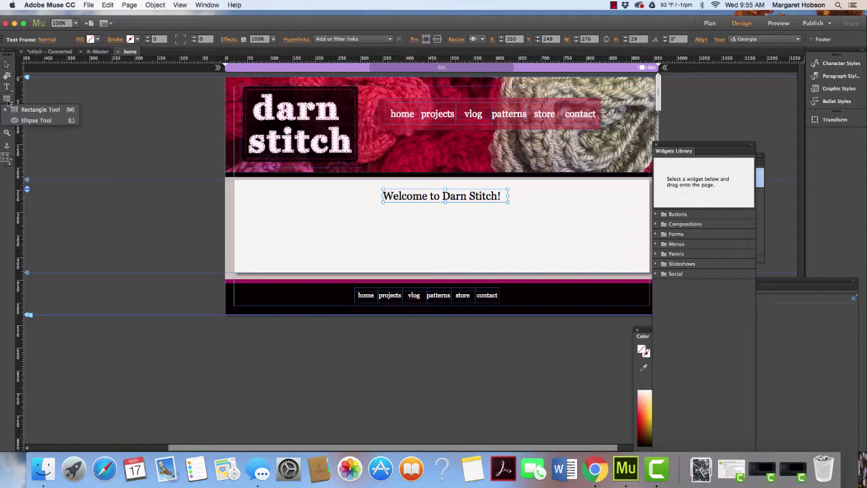
pyautogui.click(16, 109)
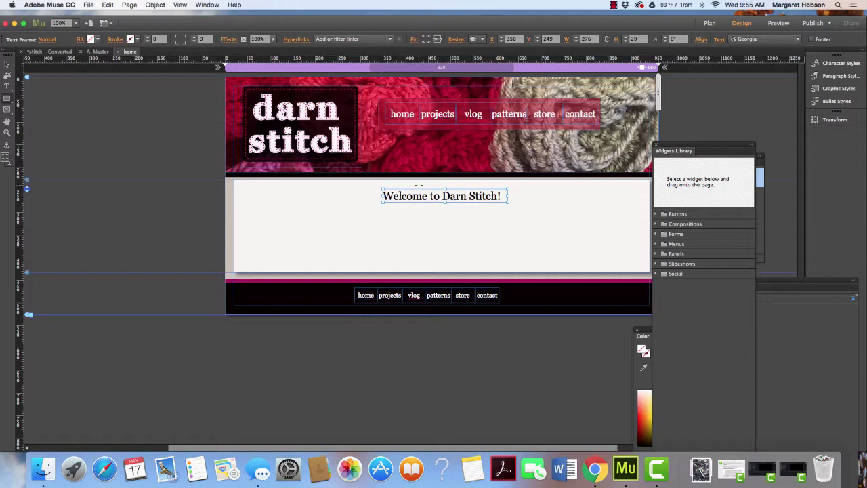
pyautogui.moveTo(377, 184); pyautogui.dragTo(514, 208)
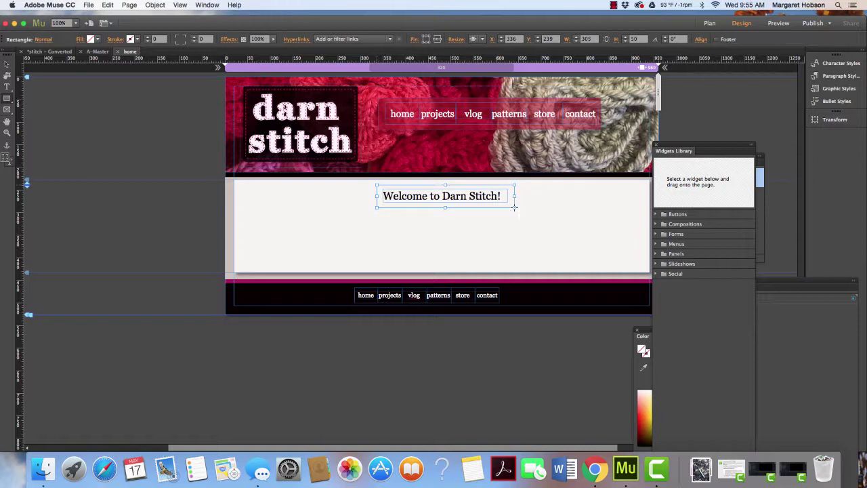
pyautogui.click(97, 40)
pyautogui.click(97, 66)
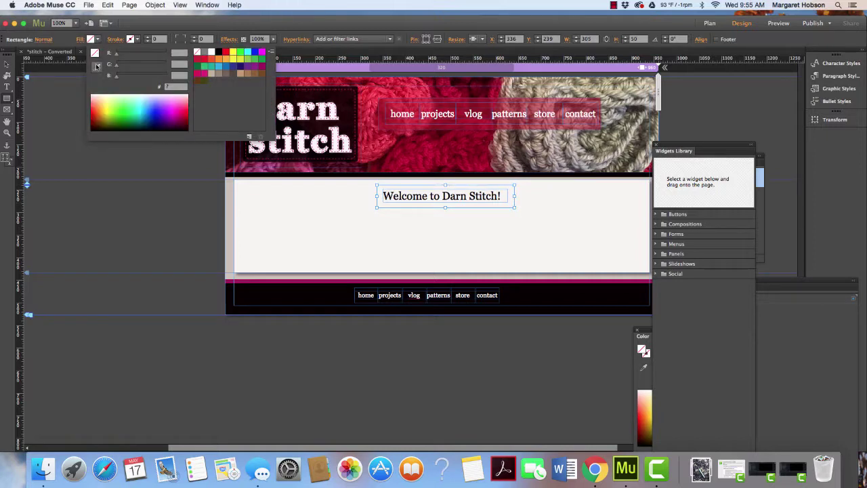
pyautogui.click(368, 88)
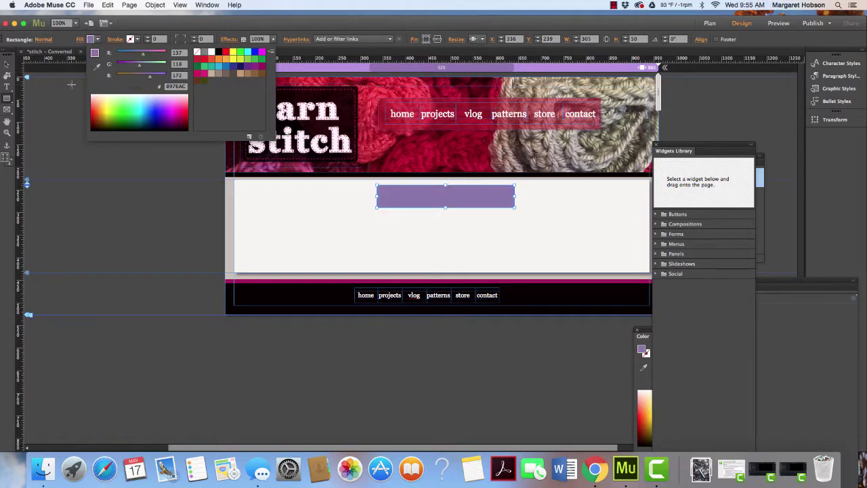
pyautogui.click(7, 63)
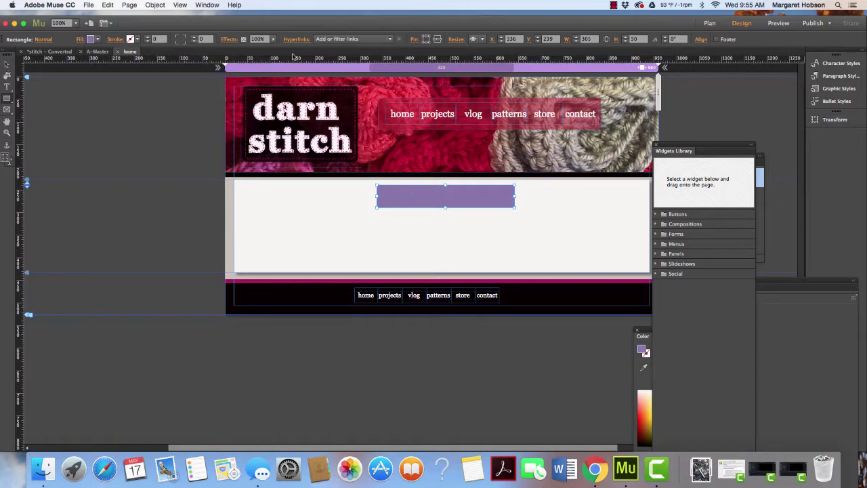
# - Show the page's layers, expand Layer 1, and reorder the purple rectangle beneath the "Welcome to Darn Stitch!" text
pyautogui.click(204, 5)
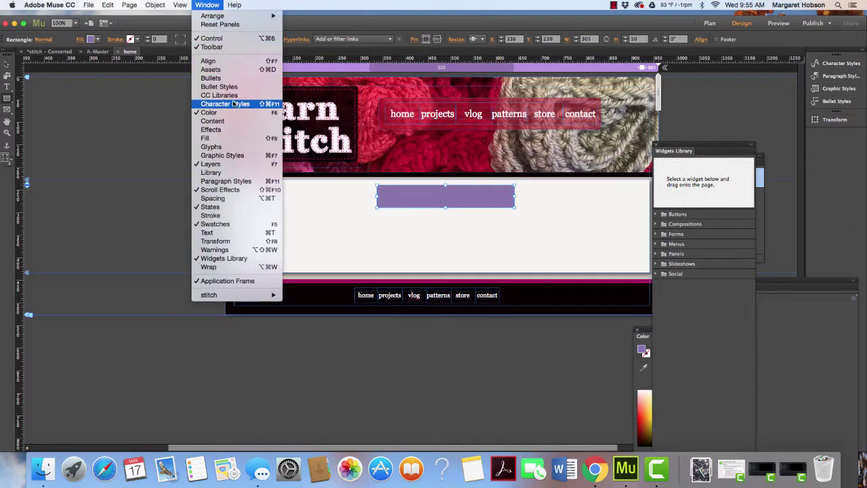
pyautogui.click(229, 167)
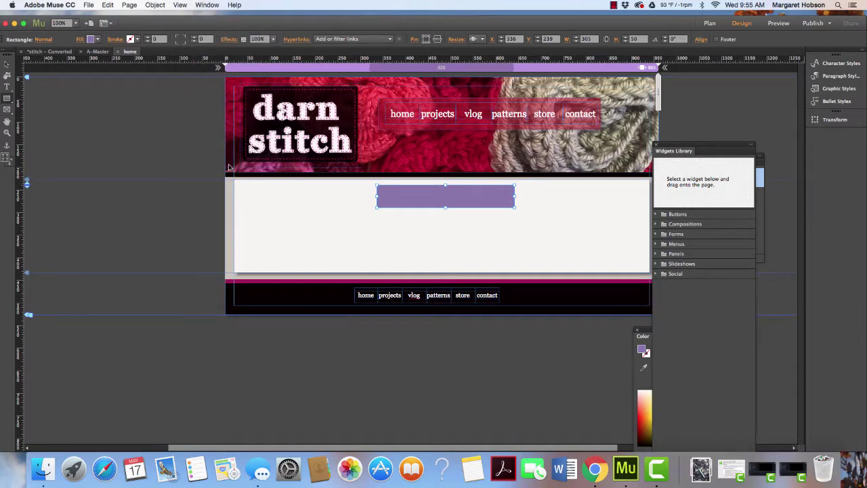
pyautogui.click(209, 5)
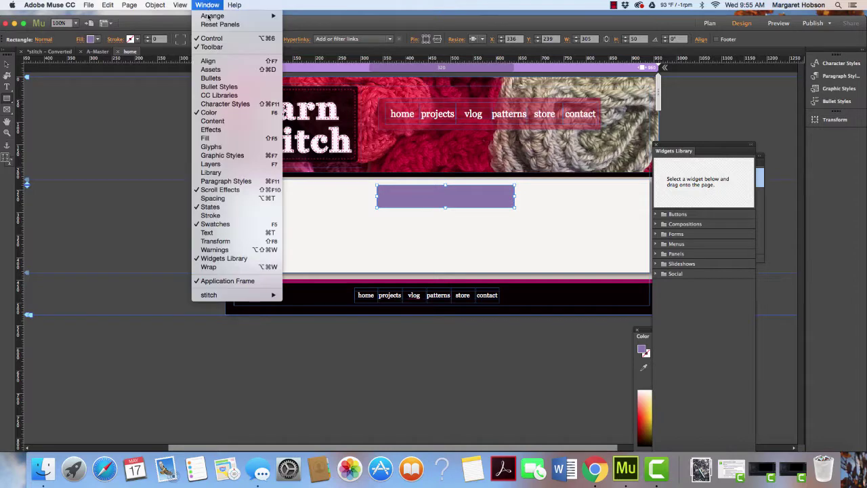
pyautogui.click(211, 164)
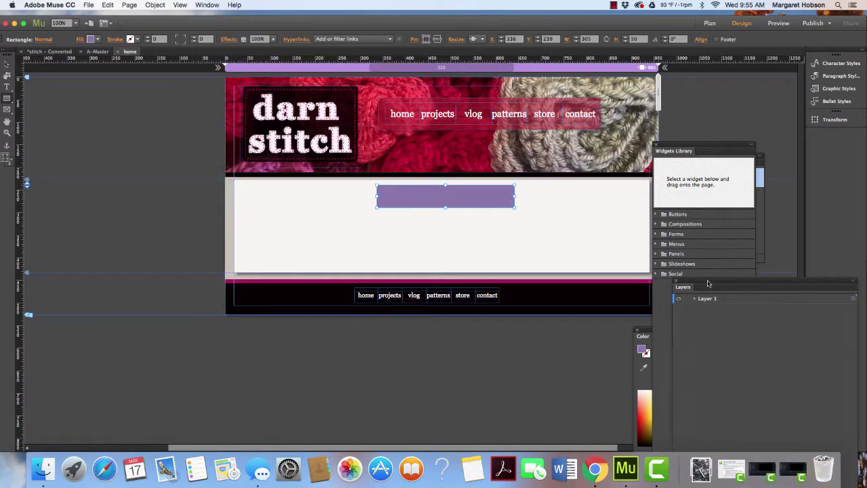
pyautogui.moveTo(715, 289); pyautogui.dragTo(703, 210)
pyautogui.click(684, 220)
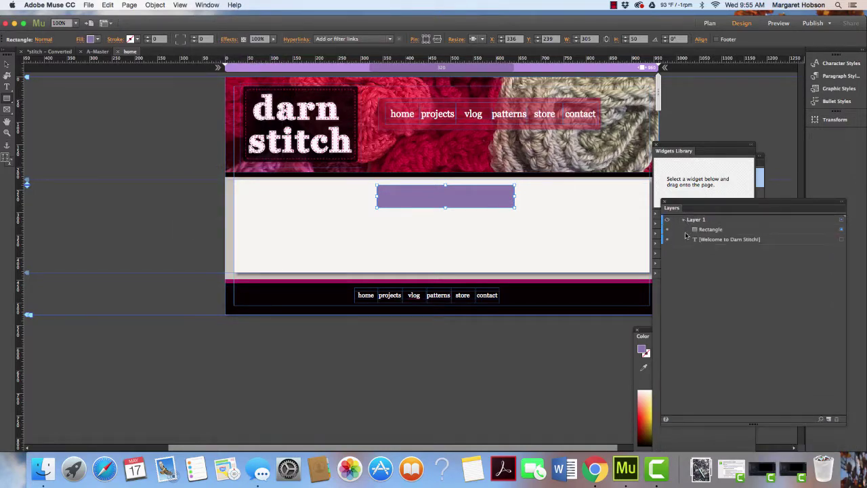
pyautogui.click(705, 230)
pyautogui.moveTo(741, 231); pyautogui.dragTo(740, 252)
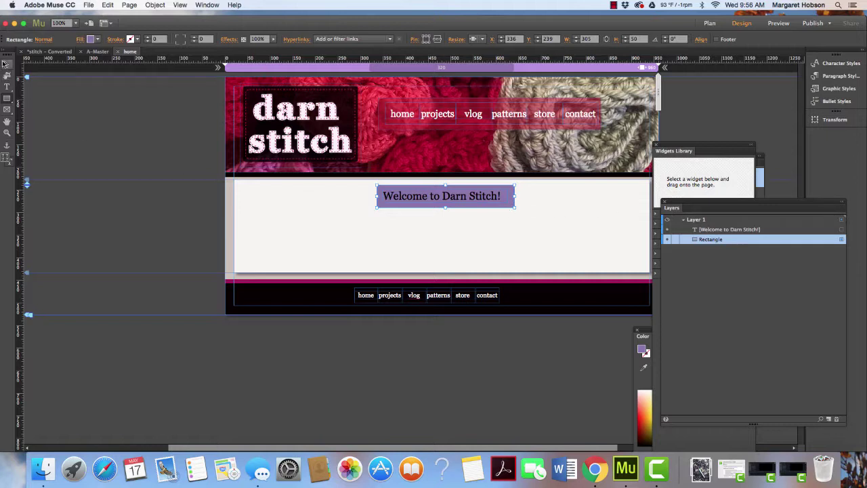
# - Nudge the heading 10 px right to X 360 and recolour its text with beige #C6BAA7 sampled from the crocheted yarn in the header
pyautogui.click(423, 200)
pyautogui.hotkey('shift', 'Right')
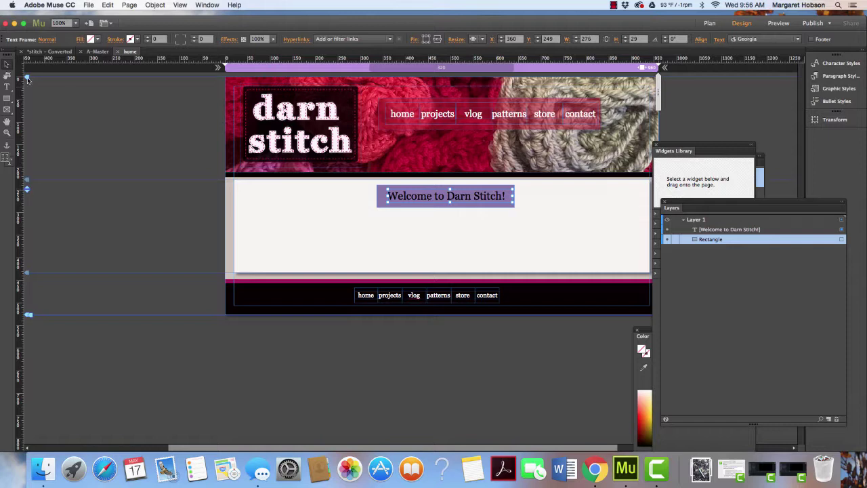
pyautogui.click(7, 87)
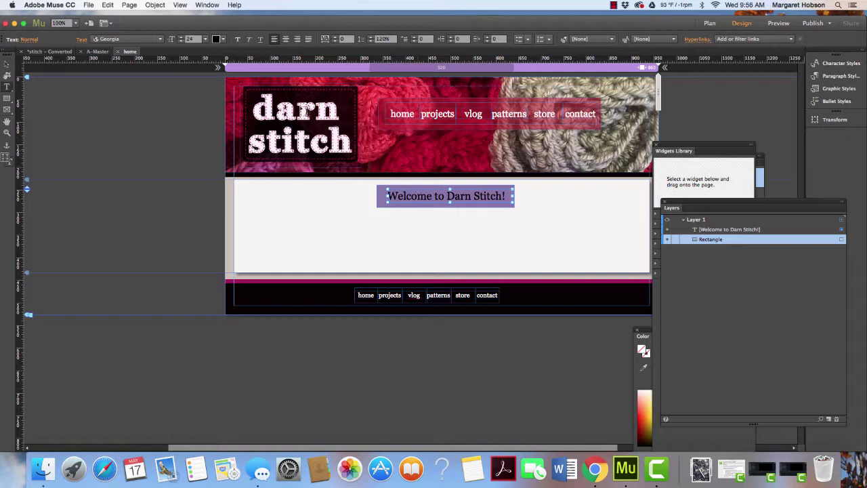
pyautogui.click(219, 40)
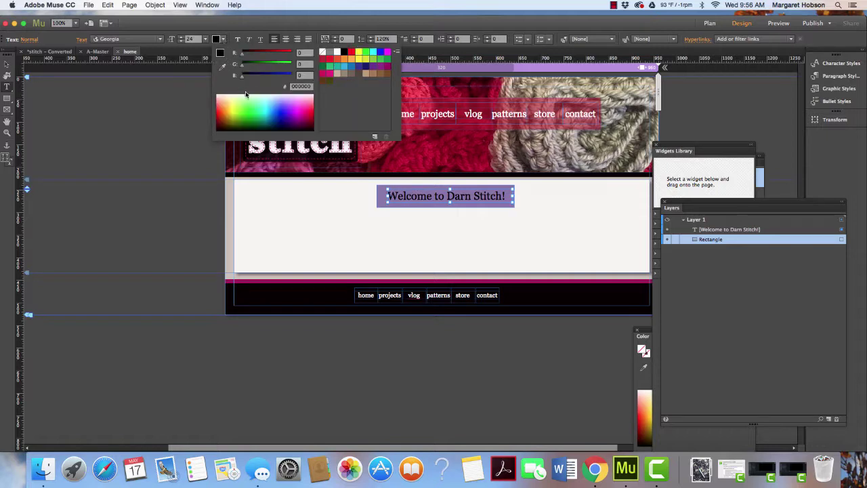
pyautogui.click(223, 66)
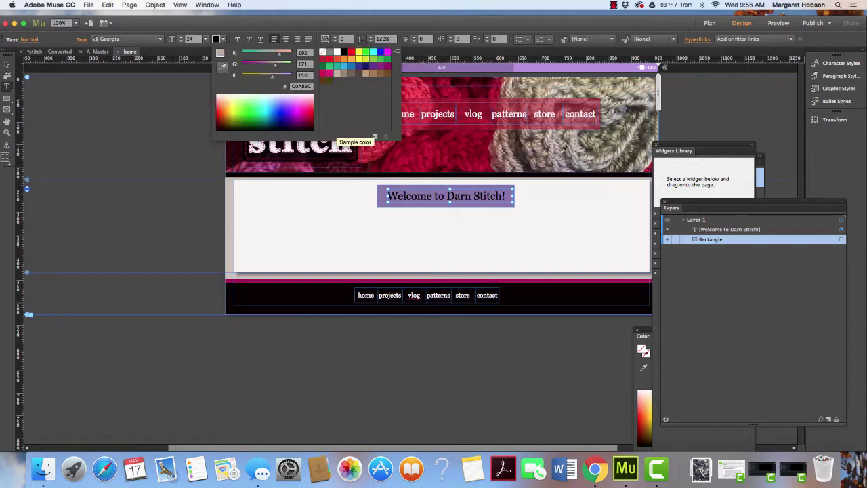
pyautogui.click(578, 150)
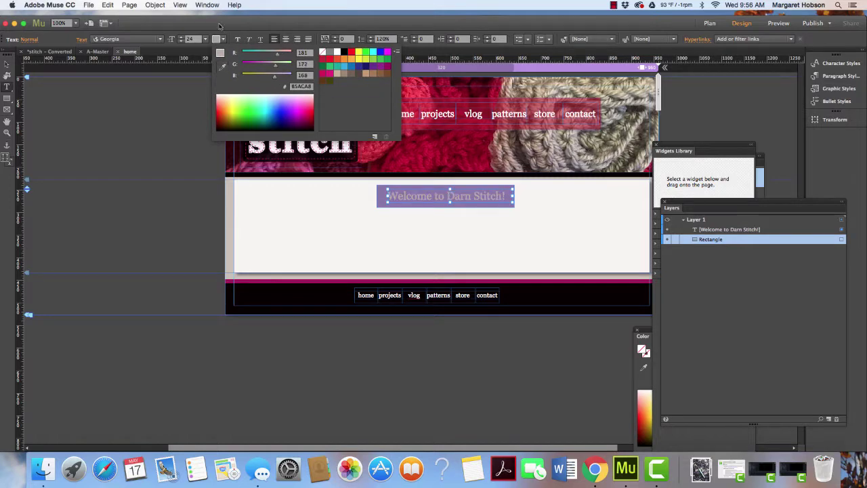
pyautogui.click(227, 68)
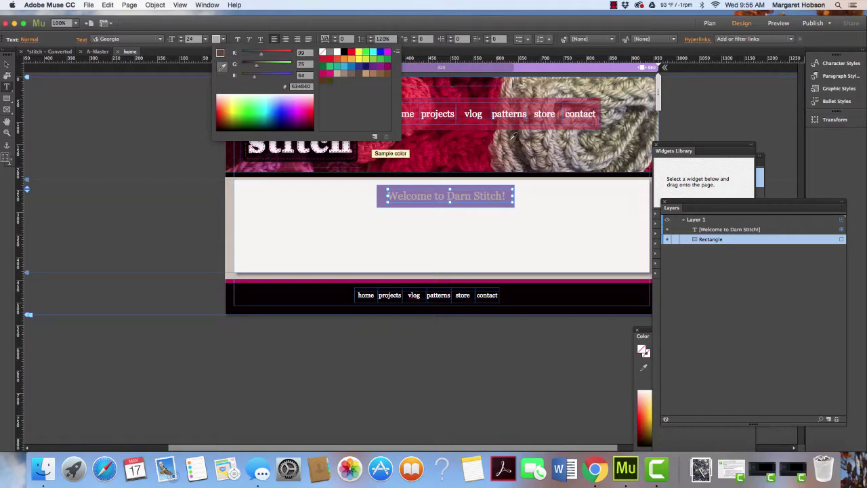
pyautogui.click(573, 141)
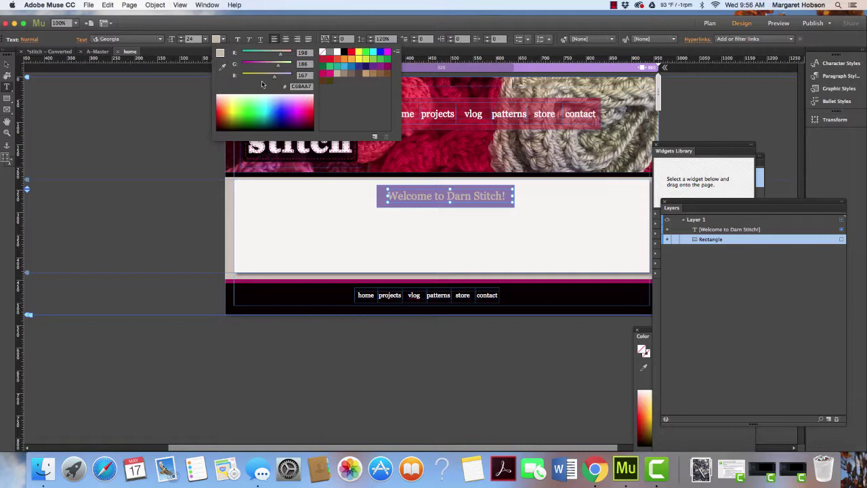
pyautogui.press('Escape')
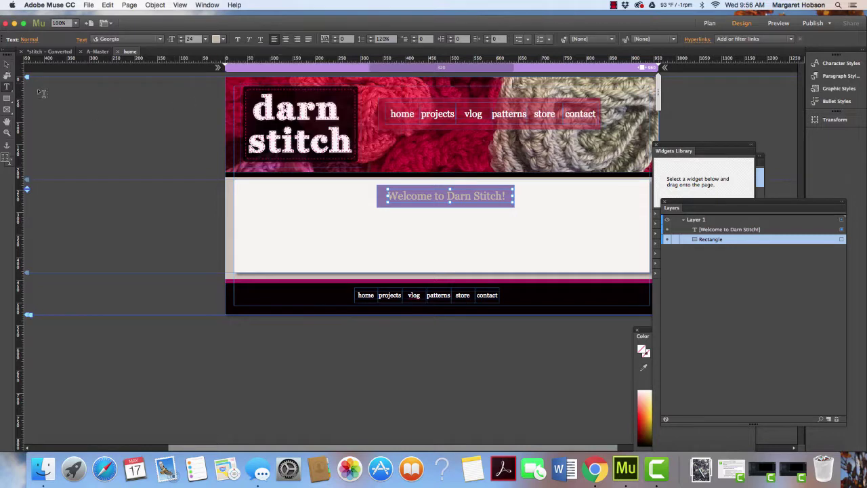
pyautogui.click(7, 63)
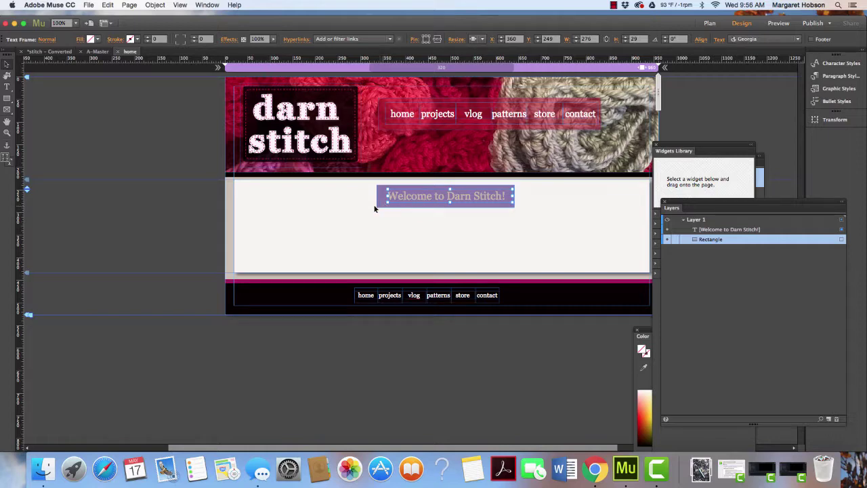
# - Add a shadow to the purple rectangle behind the heading, keeping 50% opacity, blur 8, angle 45 and distance 8
pyautogui.click(274, 227)
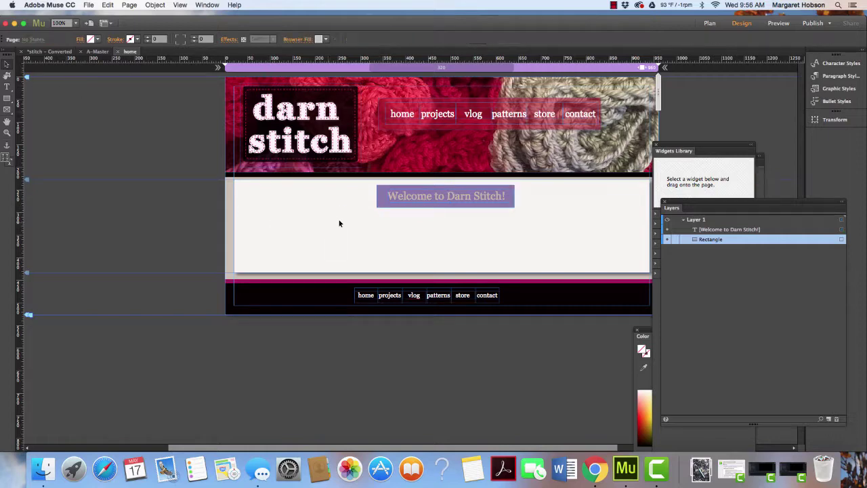
pyautogui.click(382, 207)
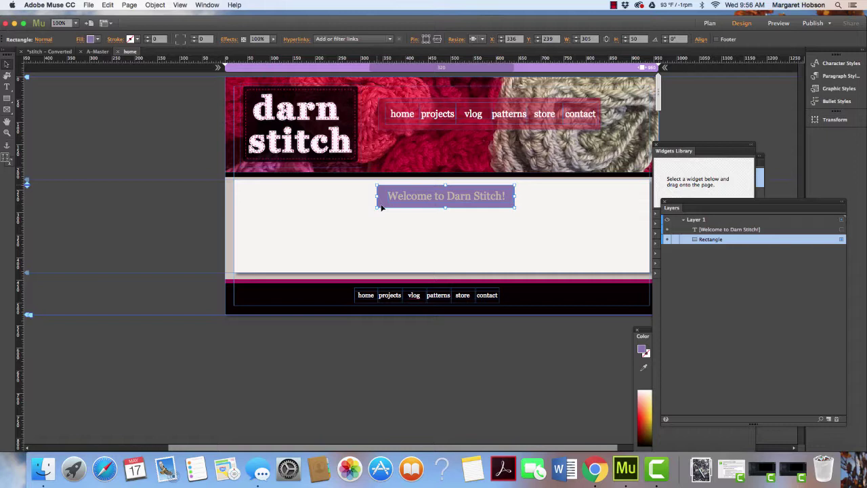
pyautogui.click(229, 42)
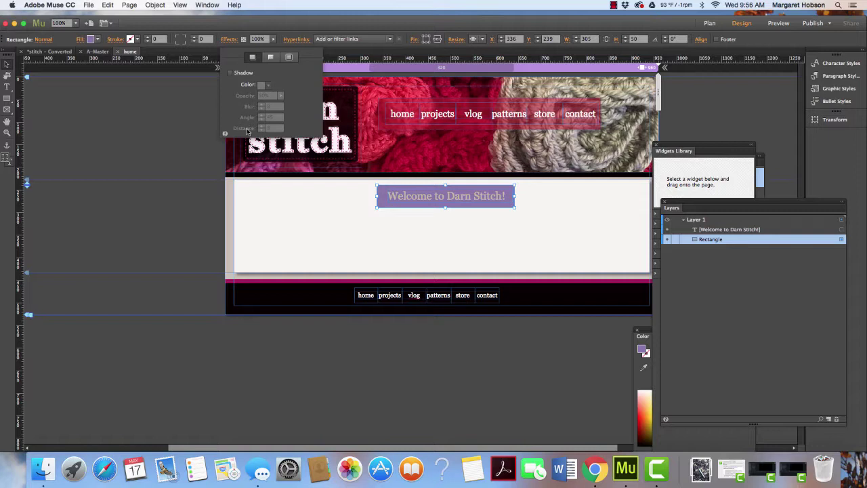
pyautogui.click(231, 72)
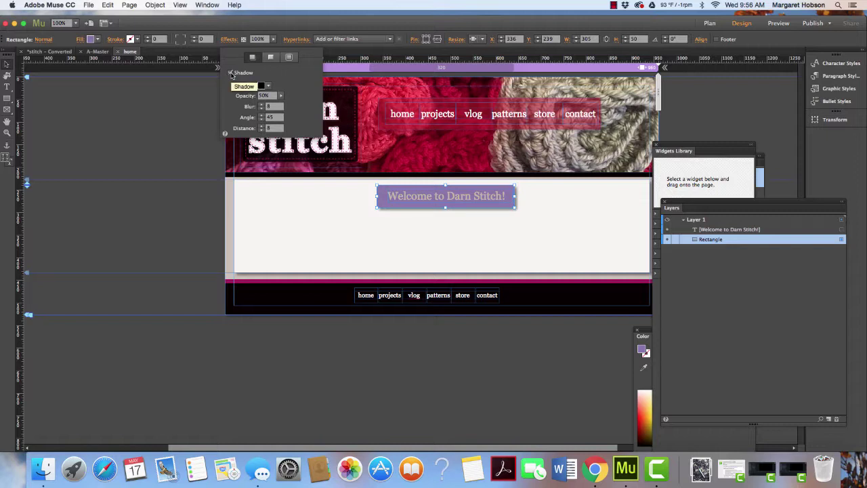
pyautogui.click(288, 58)
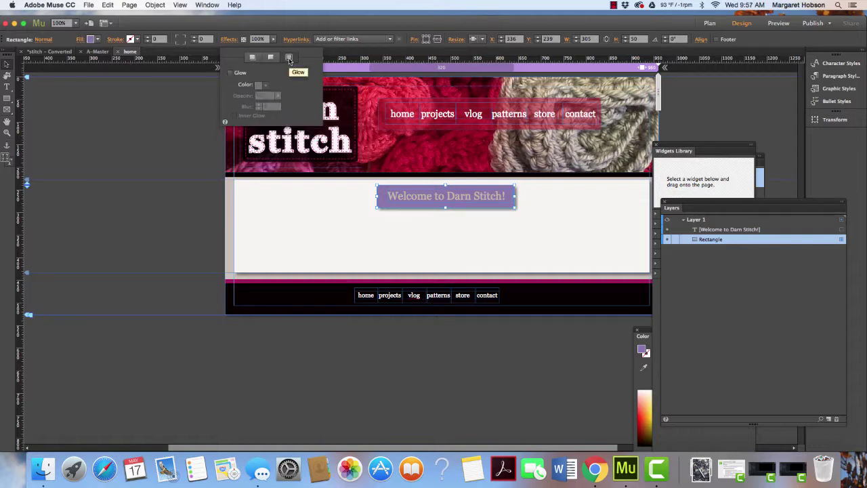
pyautogui.click(230, 73)
pyautogui.click(230, 73)
# - Apply a bevel to the purple heading rectangle, keeping 75% opacity, blur 5, angle 45 and distance 5
pyautogui.click(270, 58)
pyautogui.click(231, 73)
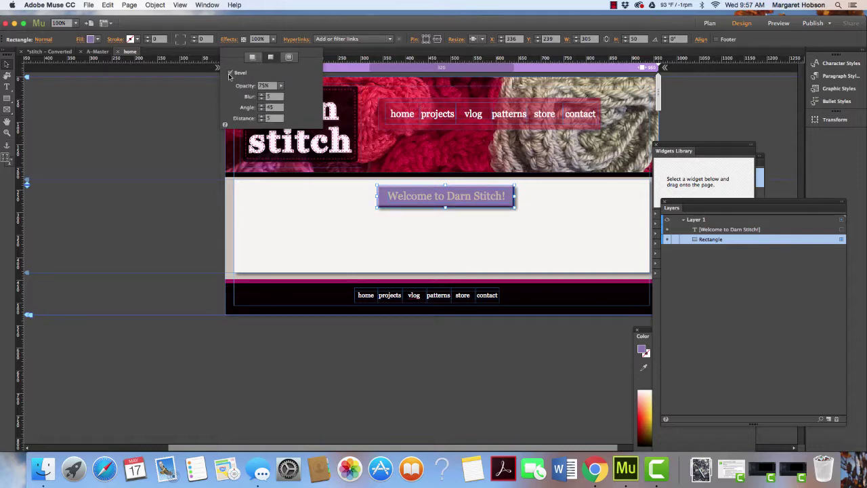